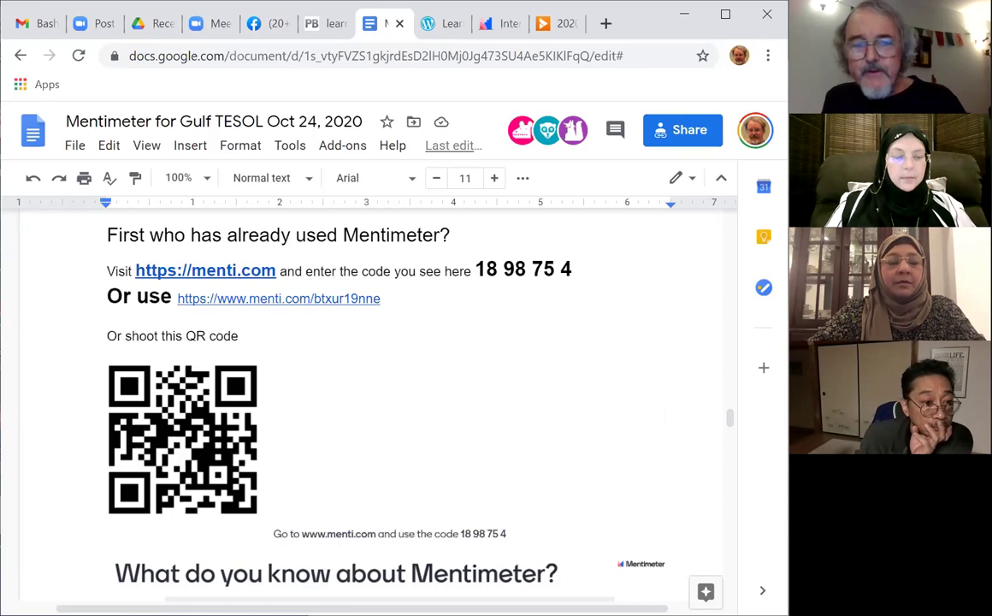
Step: Switch to Mentimeter, go to the list of presentations and open the Demo presentation for editing
{"action": "left_click", "coordinate": [506, 27]}
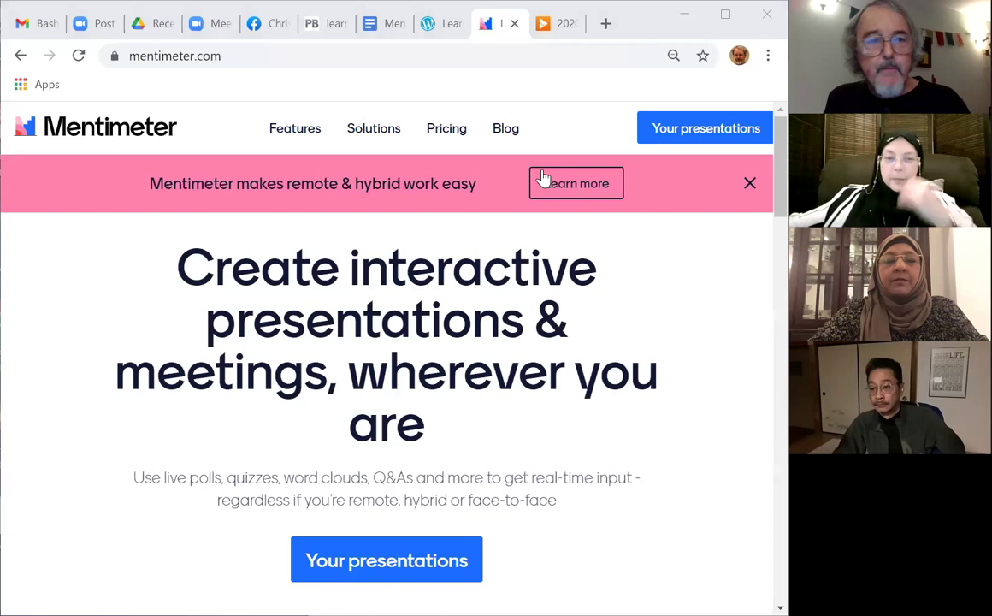
{"action": "left_click", "coordinate": [104, 53]}
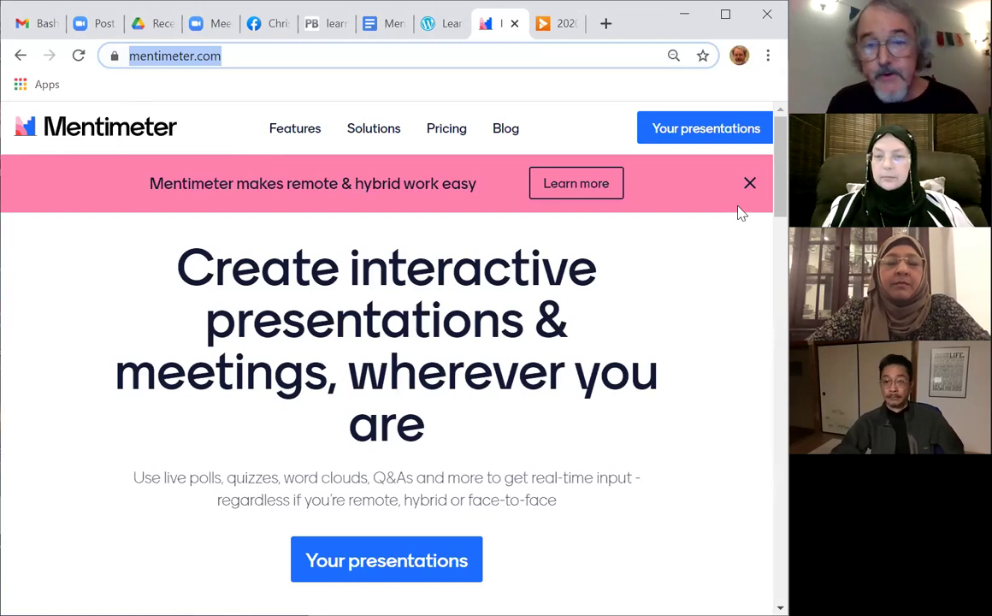
{"action": "left_click", "coordinate": [678, 137]}
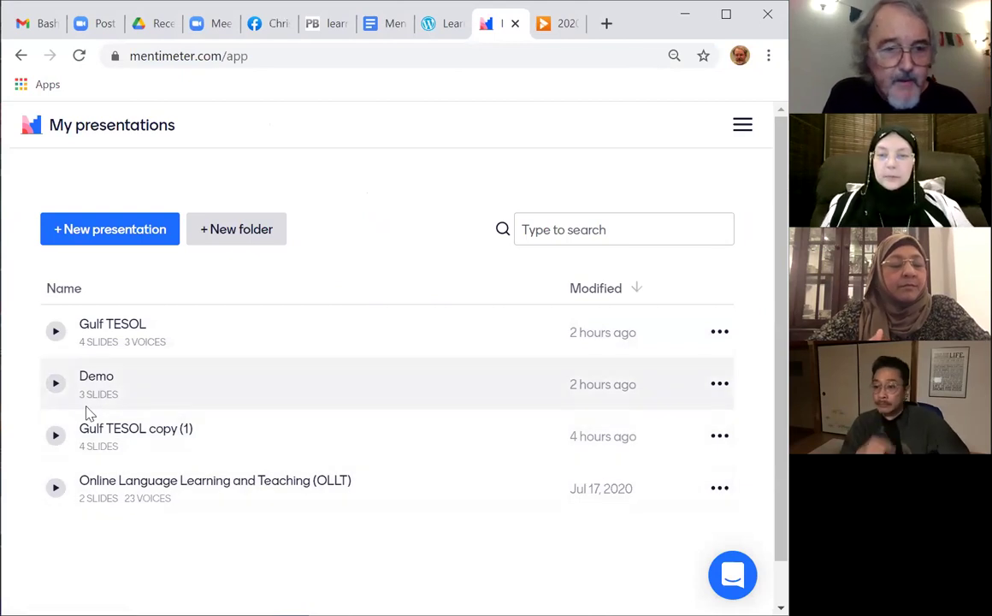
{"action": "left_click", "coordinate": [95, 377]}
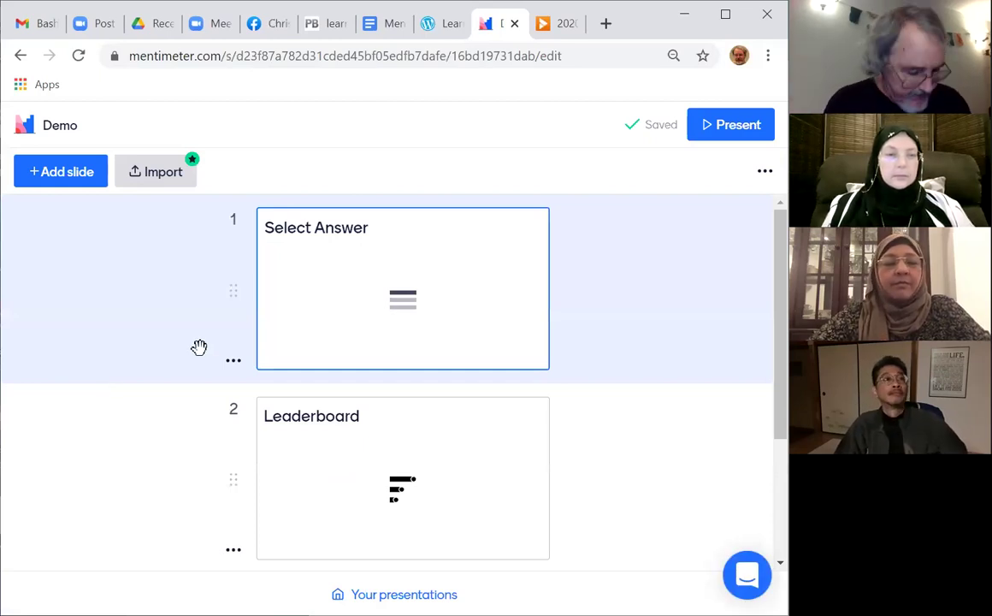
Step: Set Option 3 as the only correct answer on the first Select Answer slide, unmarking Option 3 duplicate
{"action": "key", "text": "ctrl+minus"}
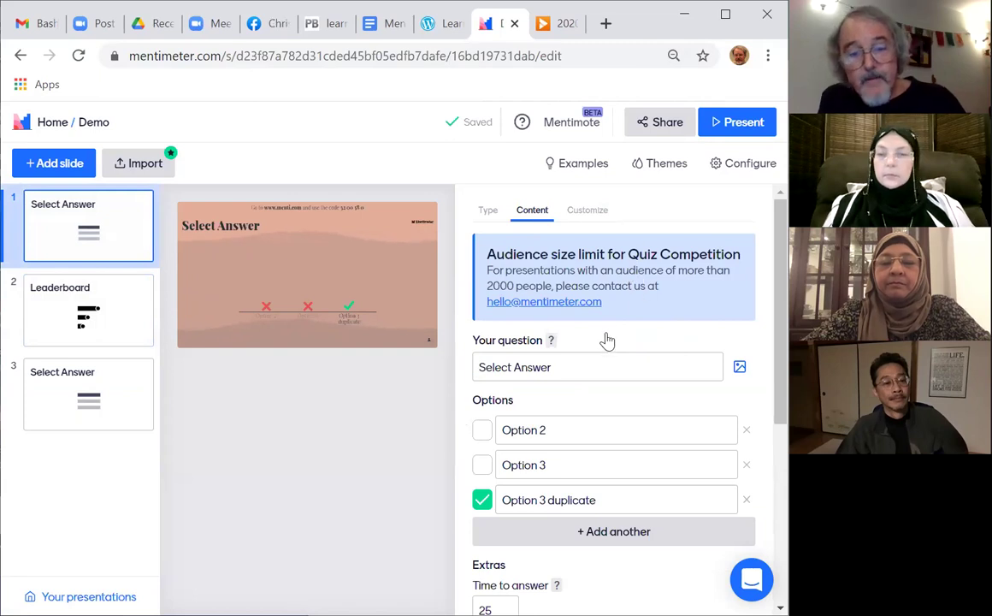
{"action": "scroll", "coordinate": [602, 359], "scroll_direction": "down", "scroll_amount": 1}
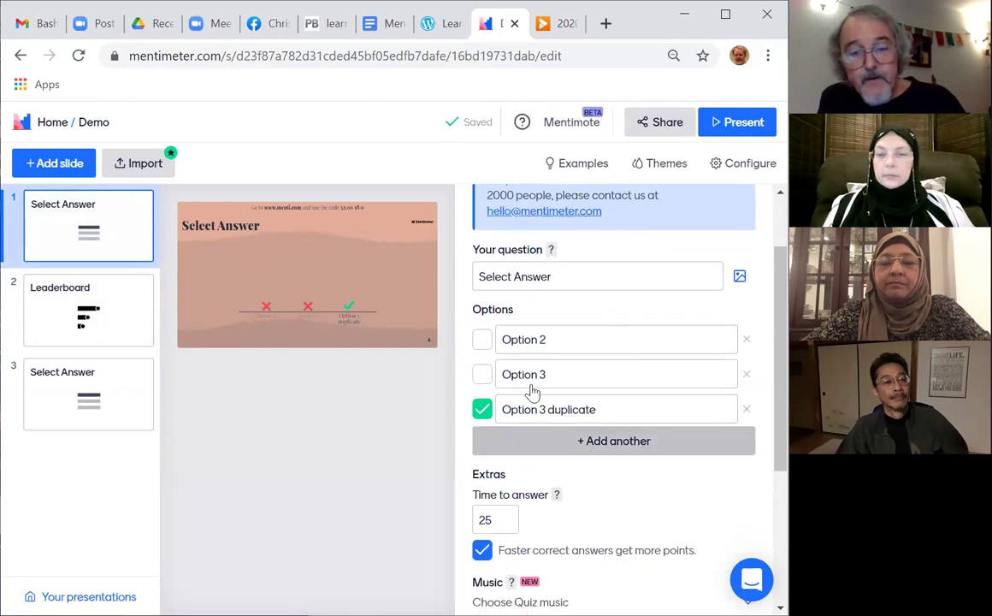
{"action": "left_click", "coordinate": [482, 375]}
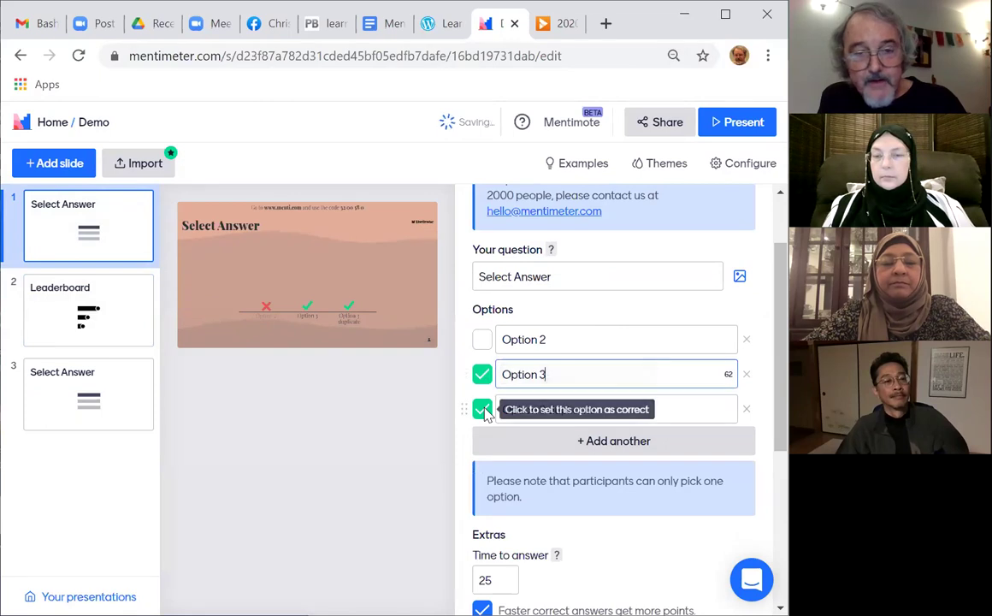
{"action": "left_click", "coordinate": [482, 410]}
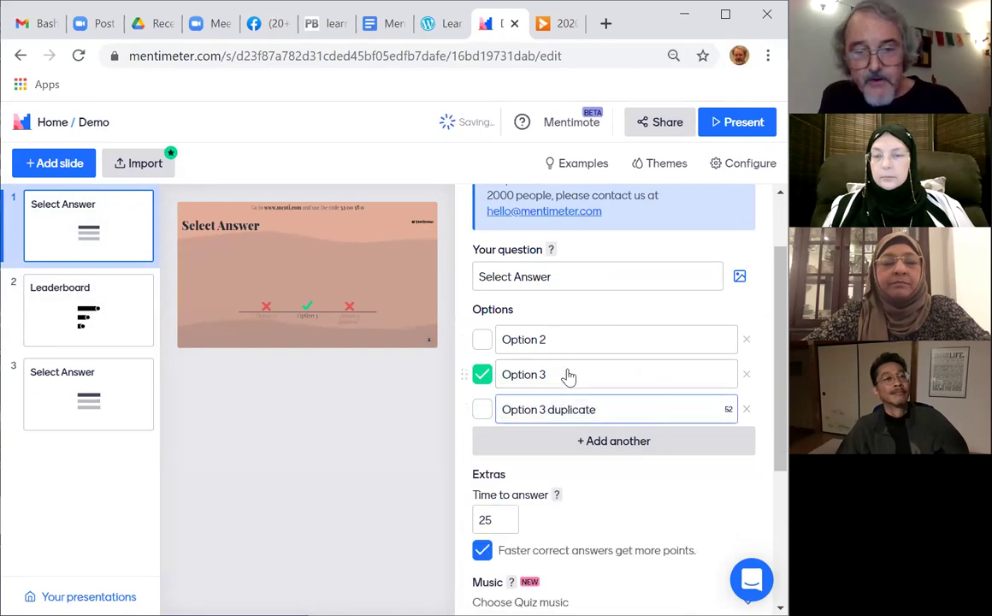
Step: Expand the quiz music choices and preview A One Way Ticket Too Much, Ladies on the Loose and Jumping Cricket without selecting any
{"action": "scroll", "coordinate": [556, 419], "scroll_direction": "down", "scroll_amount": 1}
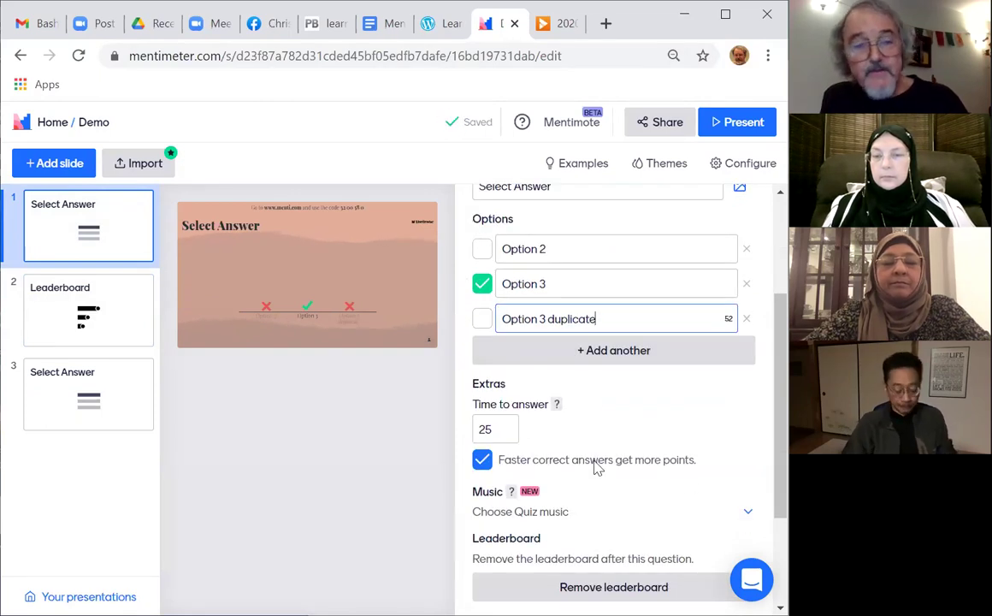
{"action": "scroll", "coordinate": [607, 470], "scroll_direction": "down", "scroll_amount": 1}
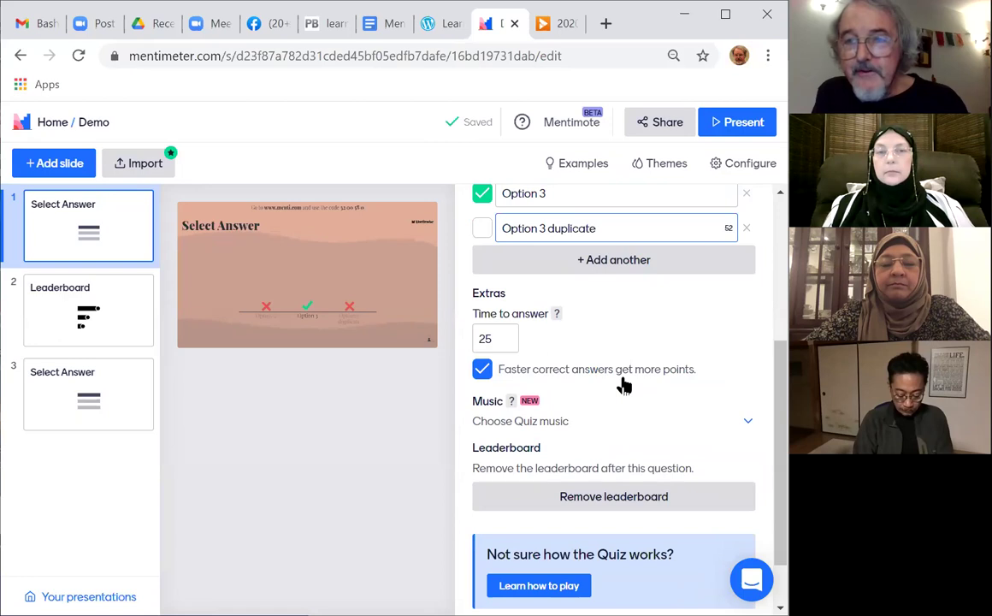
{"action": "scroll", "coordinate": [625, 385], "scroll_direction": "down", "scroll_amount": 1}
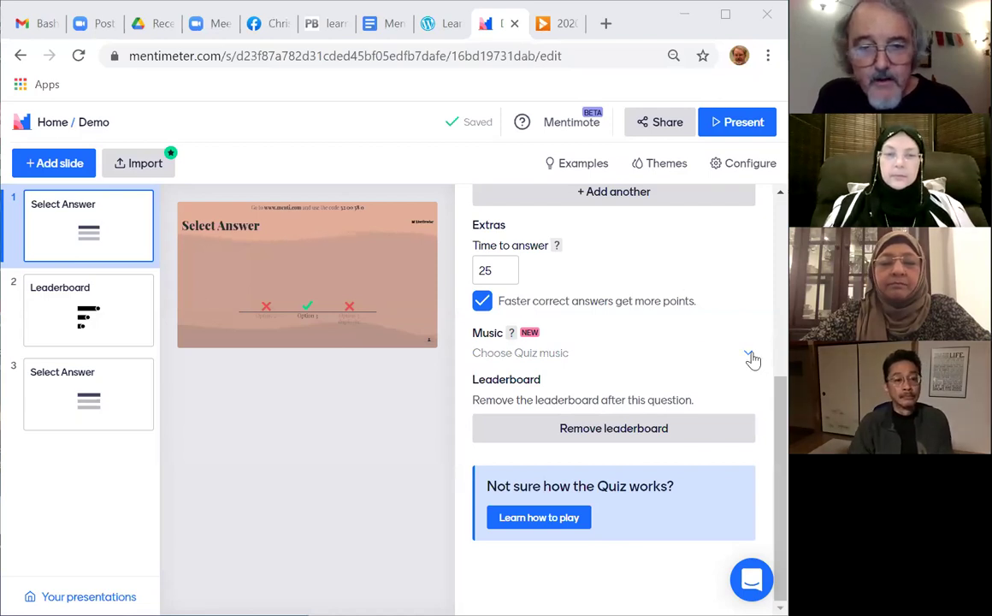
{"action": "left_click", "coordinate": [751, 359]}
{"action": "left_click", "coordinate": [490, 392]}
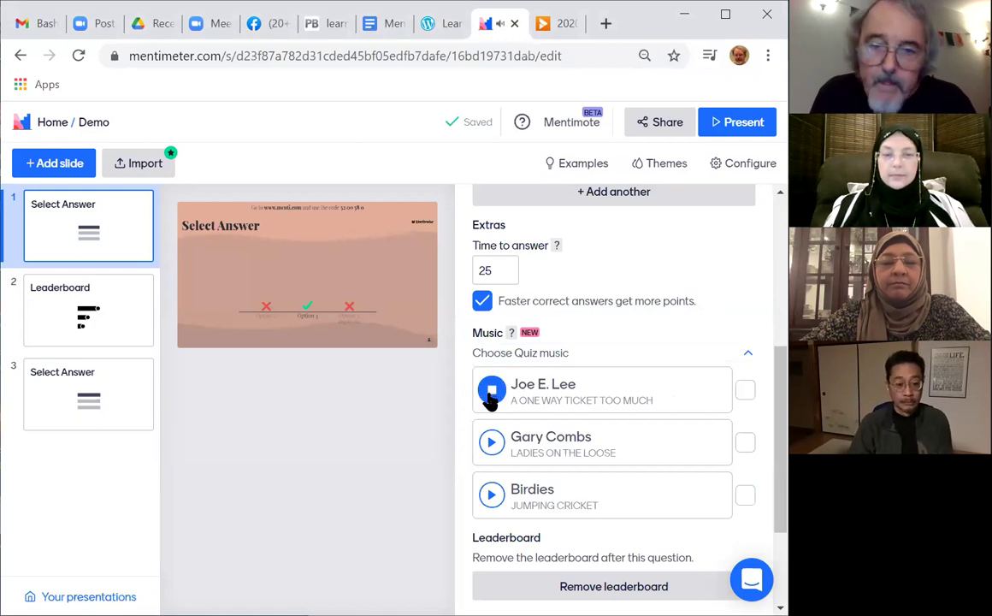
{"action": "left_click", "coordinate": [490, 396]}
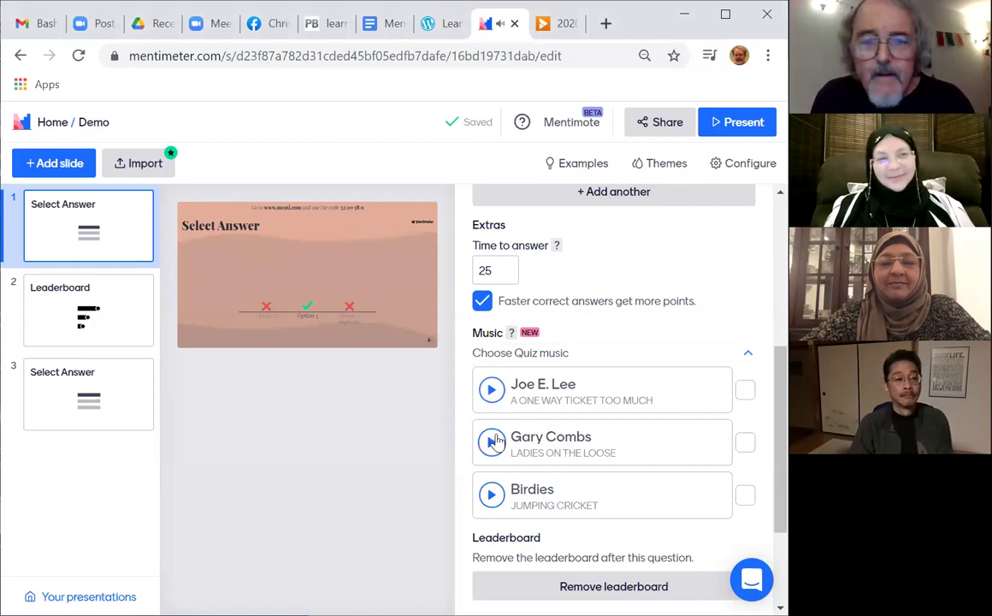
{"action": "left_click", "coordinate": [495, 443]}
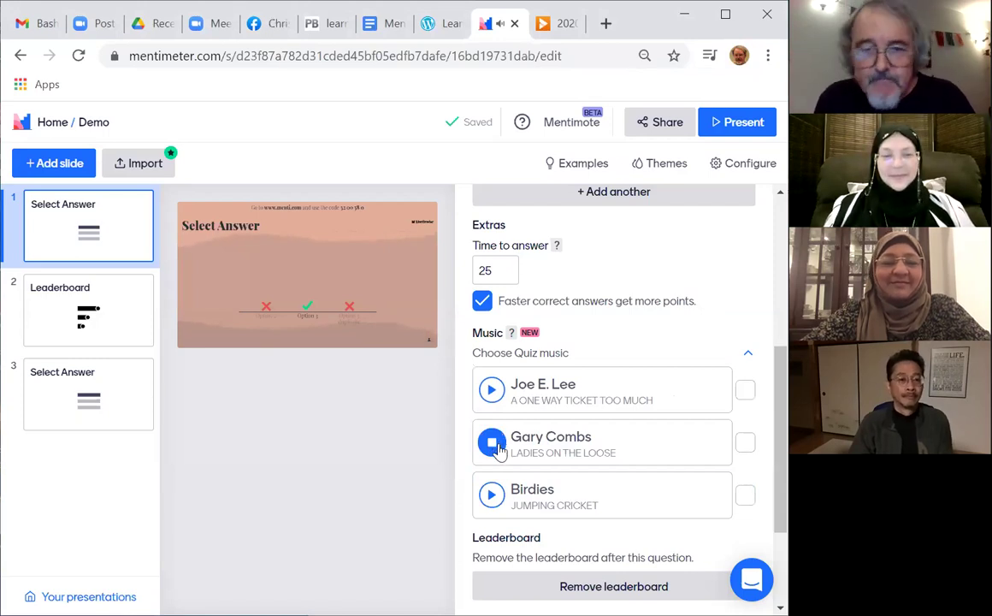
{"action": "left_click", "coordinate": [493, 443]}
{"action": "left_click", "coordinate": [494, 496]}
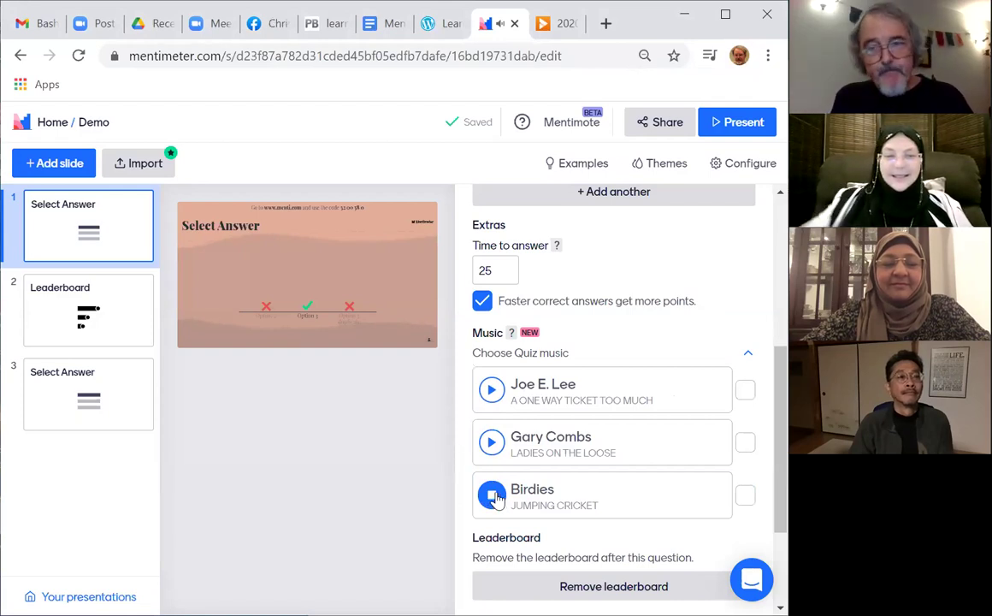
{"action": "left_click", "coordinate": [493, 496]}
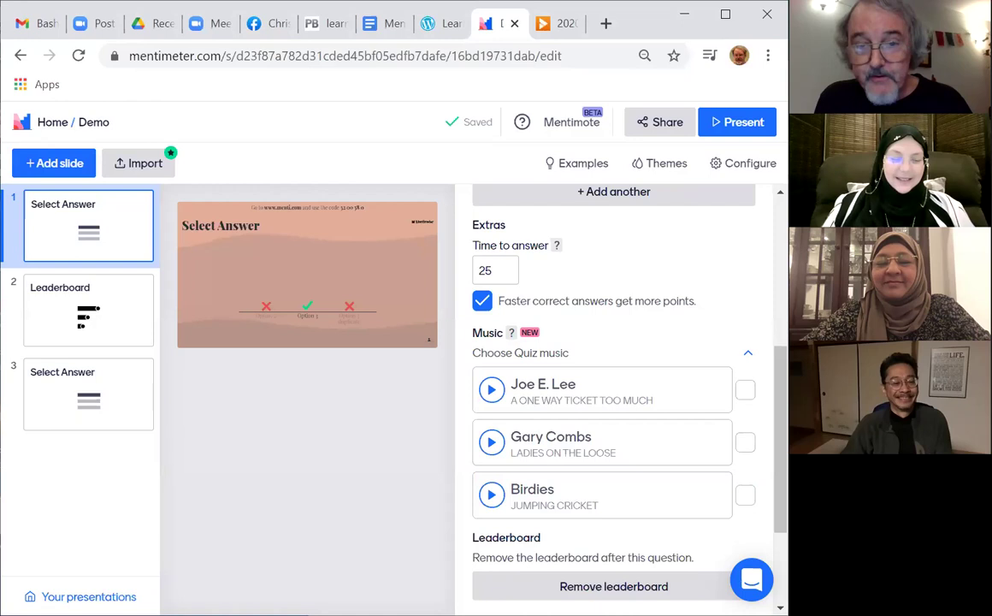
Step: Change the first slide's question type to Scales
{"action": "scroll", "coordinate": [613, 394], "scroll_direction": "up", "scroll_amount": 4}
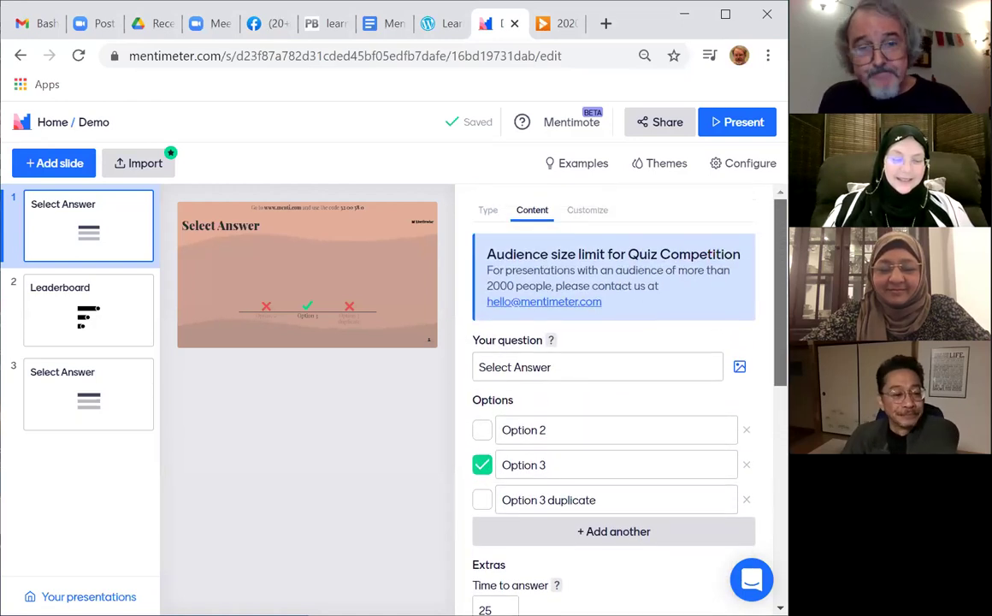
{"action": "left_click", "coordinate": [485, 211]}
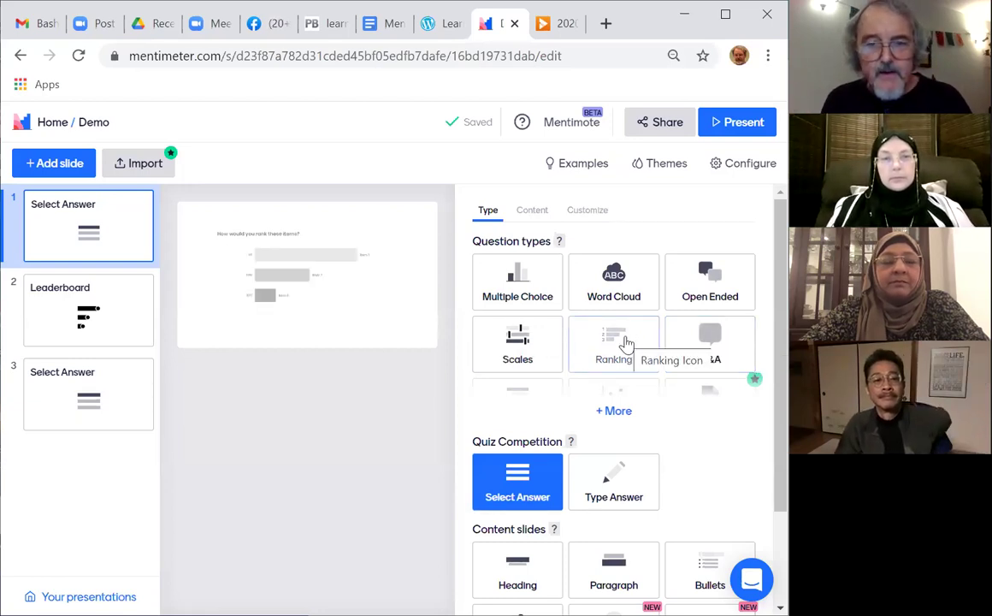
{"action": "left_click", "coordinate": [509, 338]}
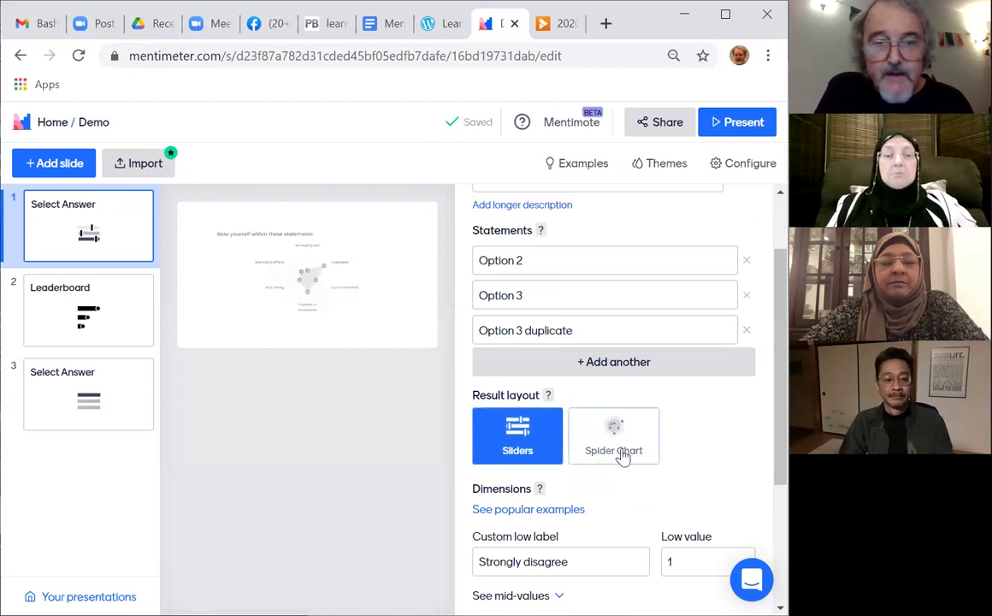
Step: Change the first slide's question type to Multiple Choice
{"action": "scroll", "coordinate": [544, 298], "scroll_direction": "up", "scroll_amount": 1}
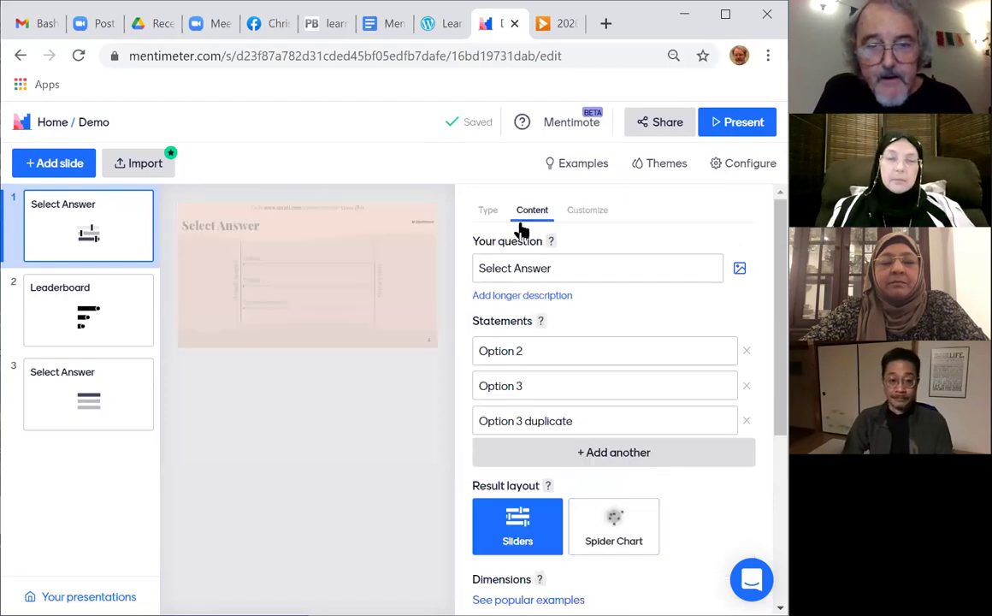
{"action": "left_click", "coordinate": [487, 209]}
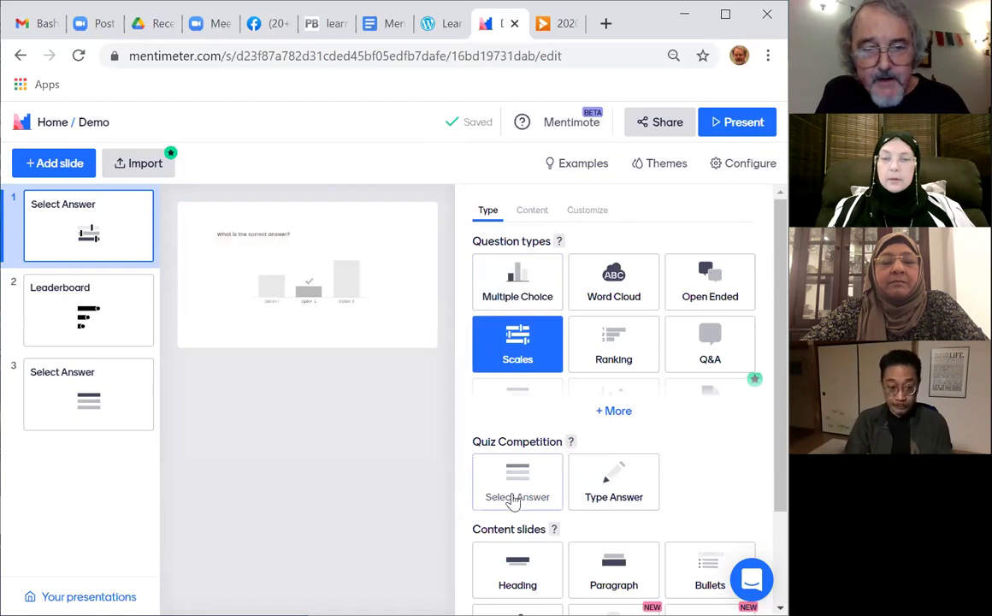
{"action": "left_click", "coordinate": [513, 280]}
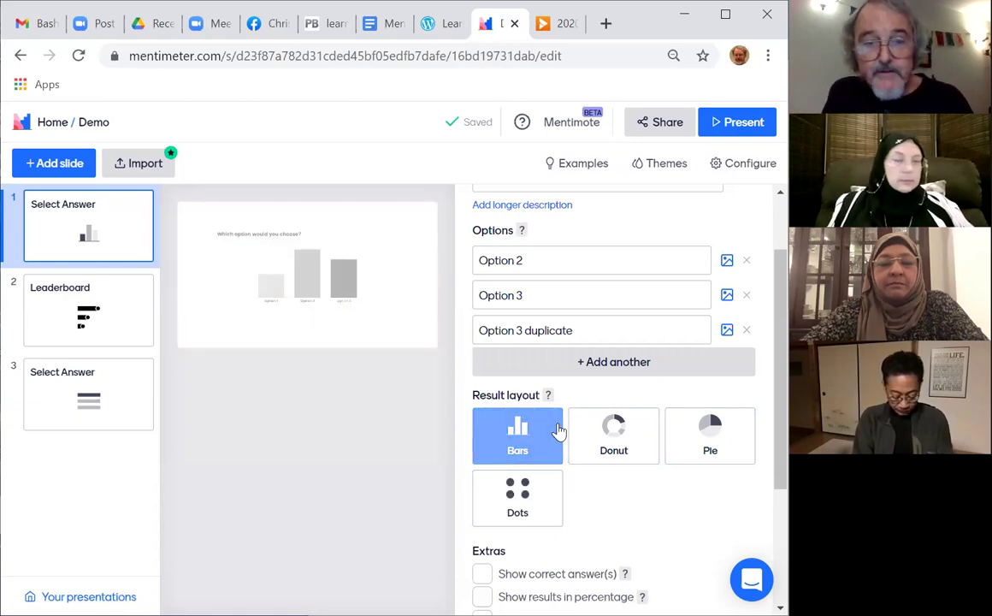
Step: Change the first slide's question type to Open Ended
{"action": "scroll", "coordinate": [558, 428], "scroll_direction": "up", "scroll_amount": 2}
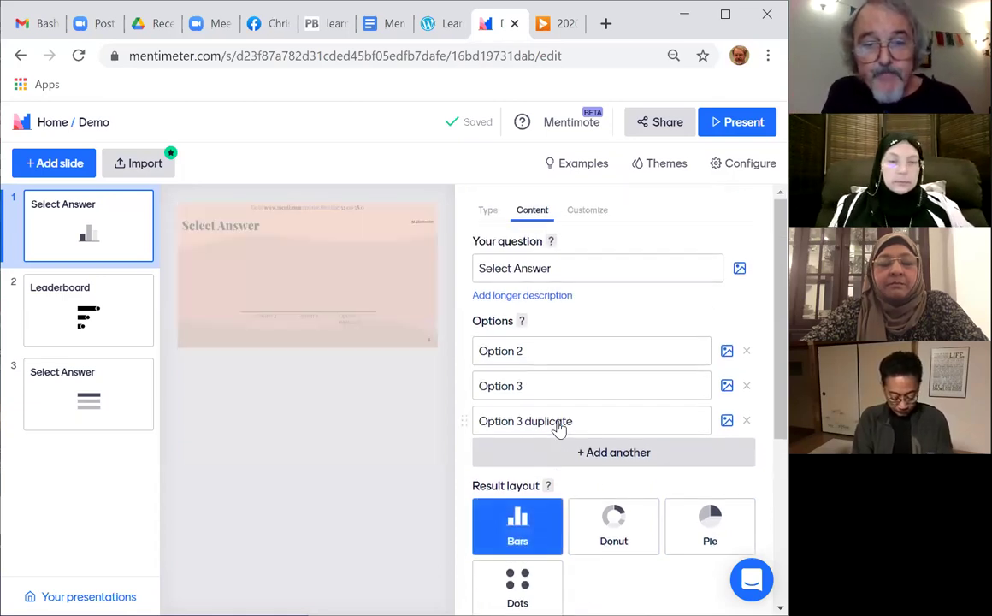
{"action": "left_click", "coordinate": [488, 212]}
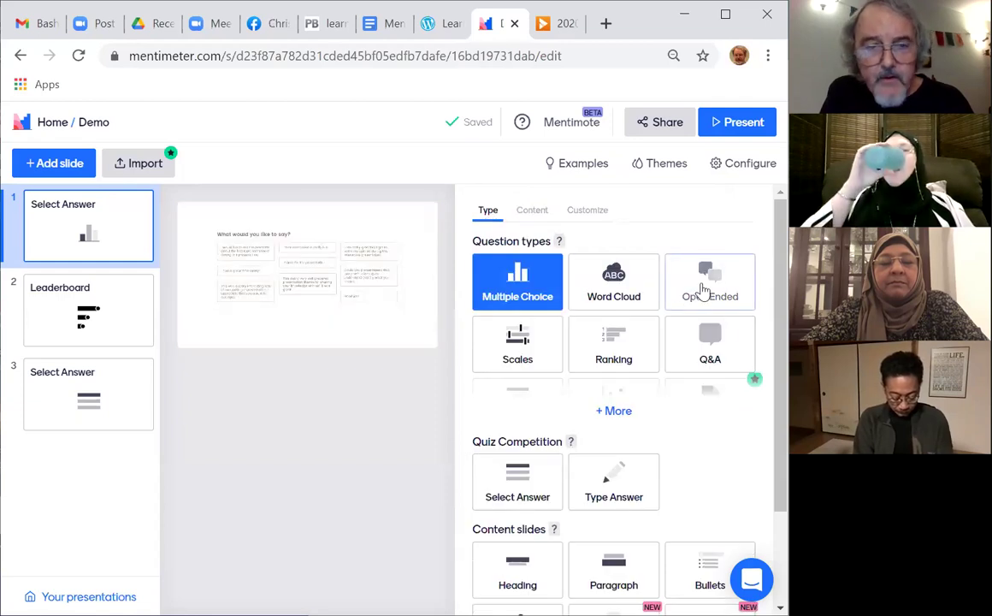
{"action": "left_click", "coordinate": [703, 292]}
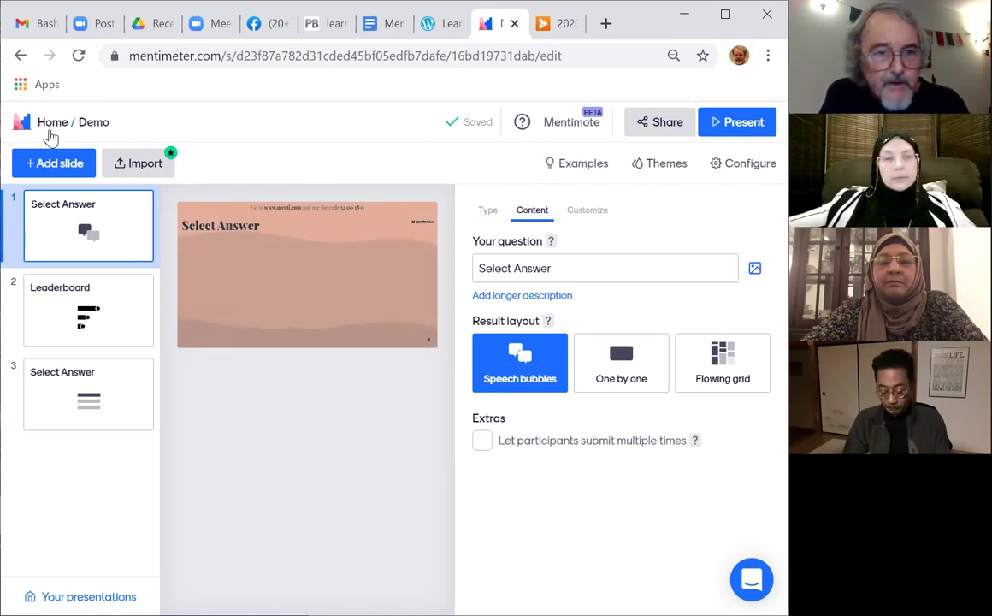
Step: Return to the presentations list, examine the voting link and QR code for sharing Gulf TESOL, and close the share links
{"action": "left_click", "coordinate": [51, 126]}
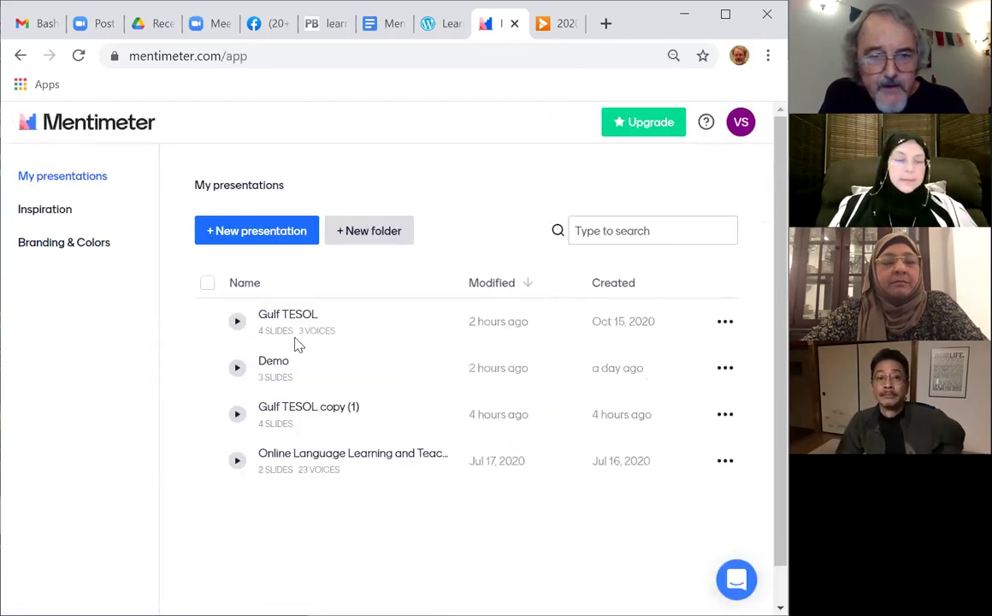
{"action": "left_click", "coordinate": [723, 323]}
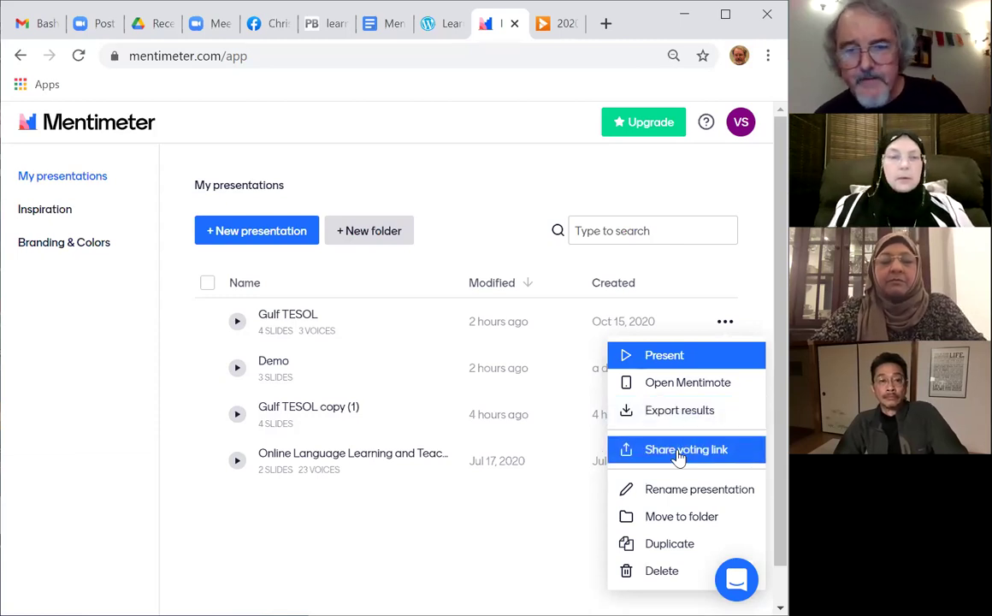
{"action": "left_click", "coordinate": [677, 455]}
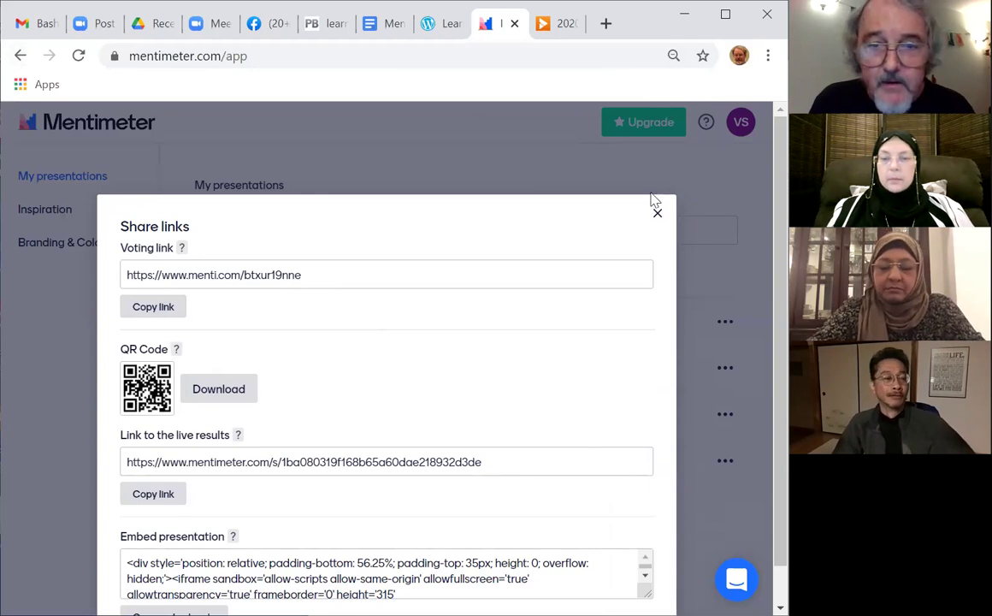
{"action": "left_click", "coordinate": [513, 184]}
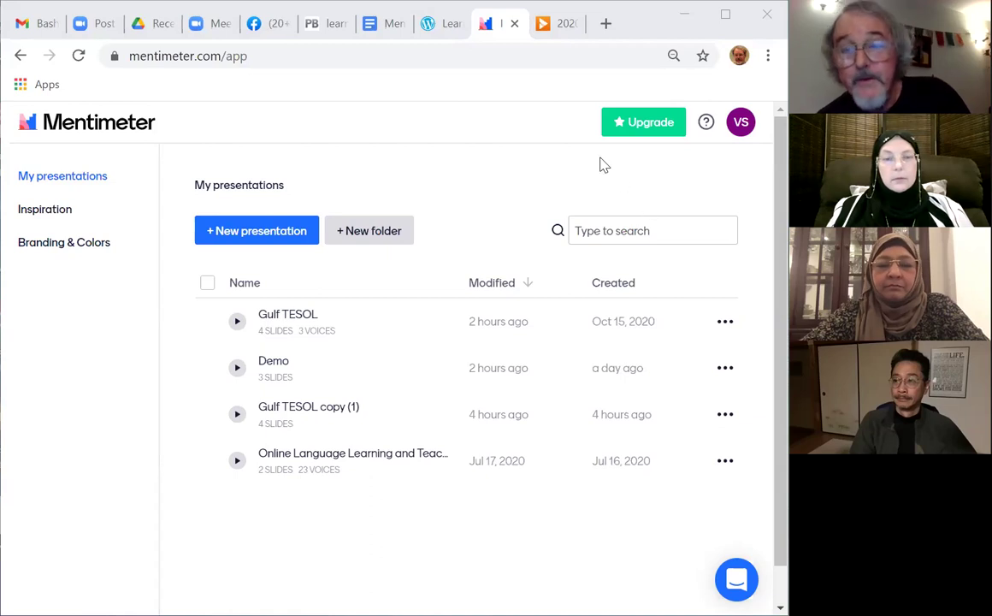
Step: Check the voting instructions in the Google Docs document, return to Mentimeter and start presenting Gulf TESOL
{"action": "left_click", "coordinate": [395, 27]}
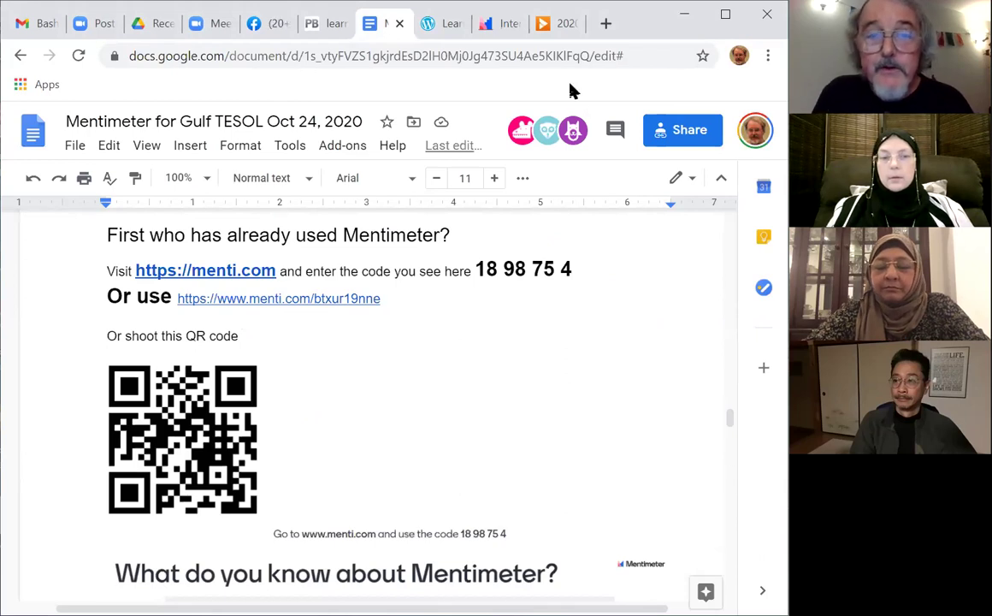
{"action": "left_click", "coordinate": [505, 23]}
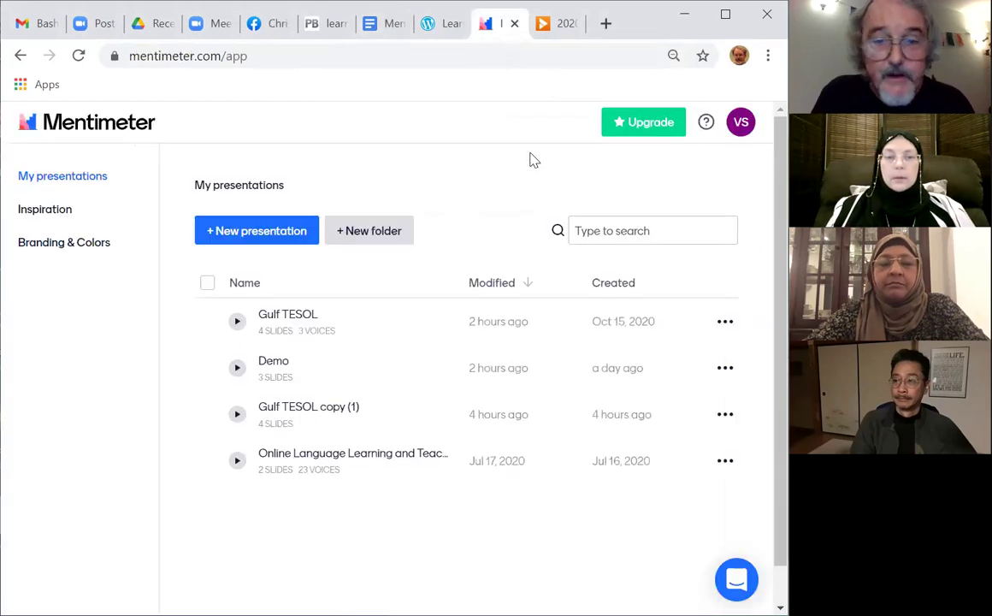
{"action": "left_click", "coordinate": [726, 325]}
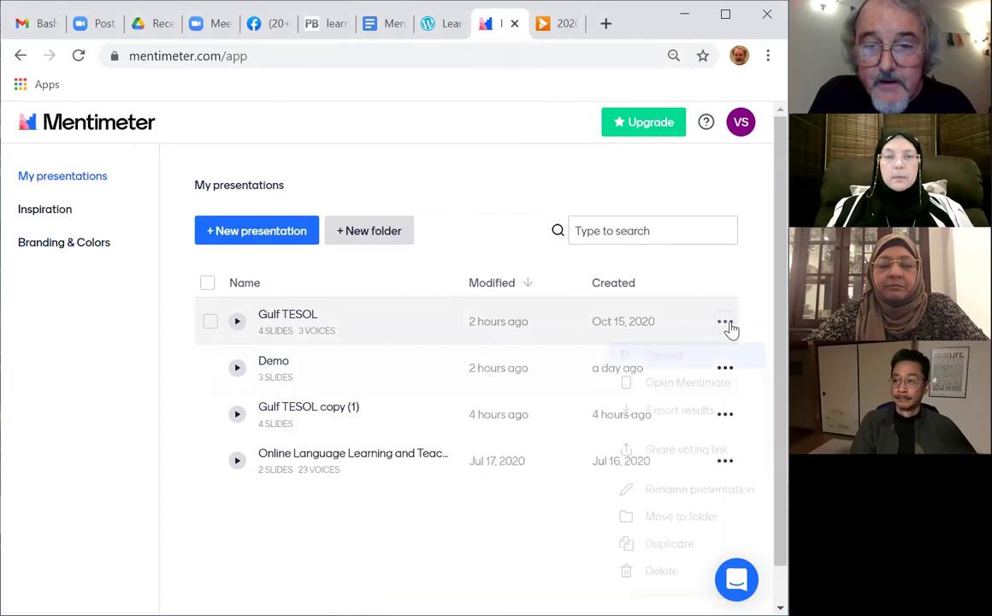
{"action": "left_click", "coordinate": [678, 359]}
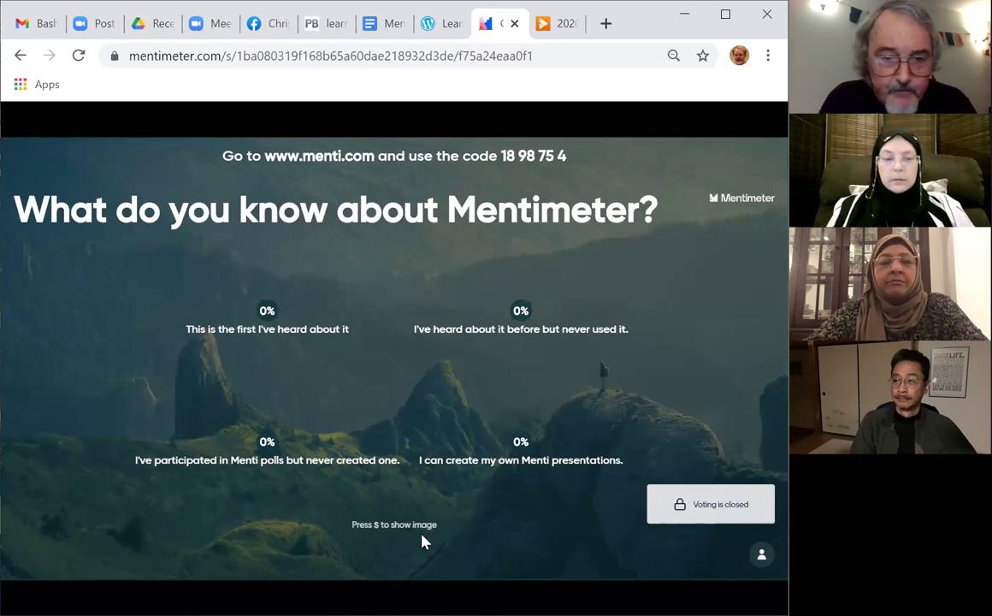
Step: Run the live vote on "What do you know about Mentimeter?" and close voting once responses are collected
{"action": "mouse_move", "coordinate": [414, 550]}
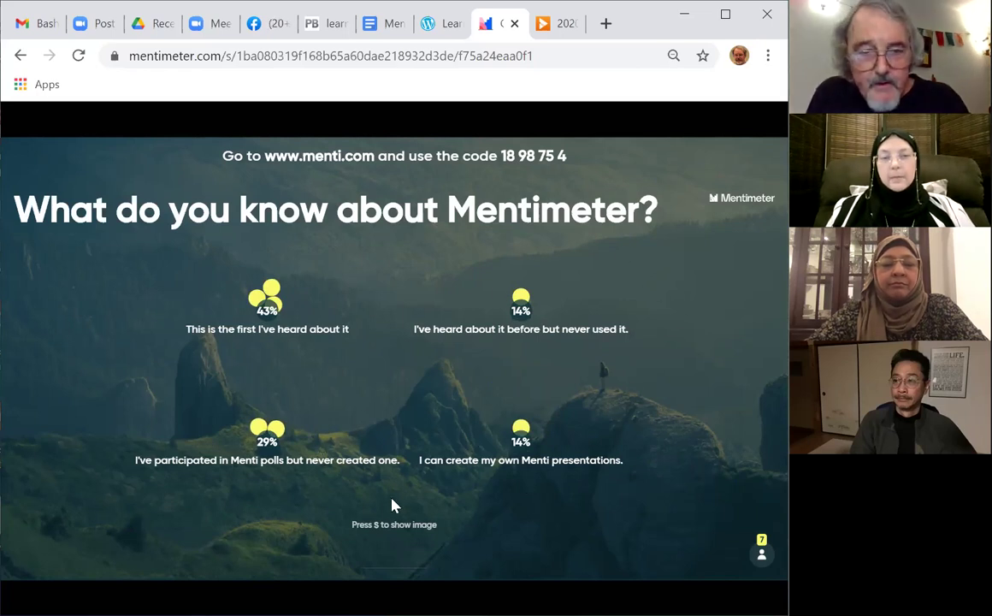
{"action": "mouse_move", "coordinate": [293, 554]}
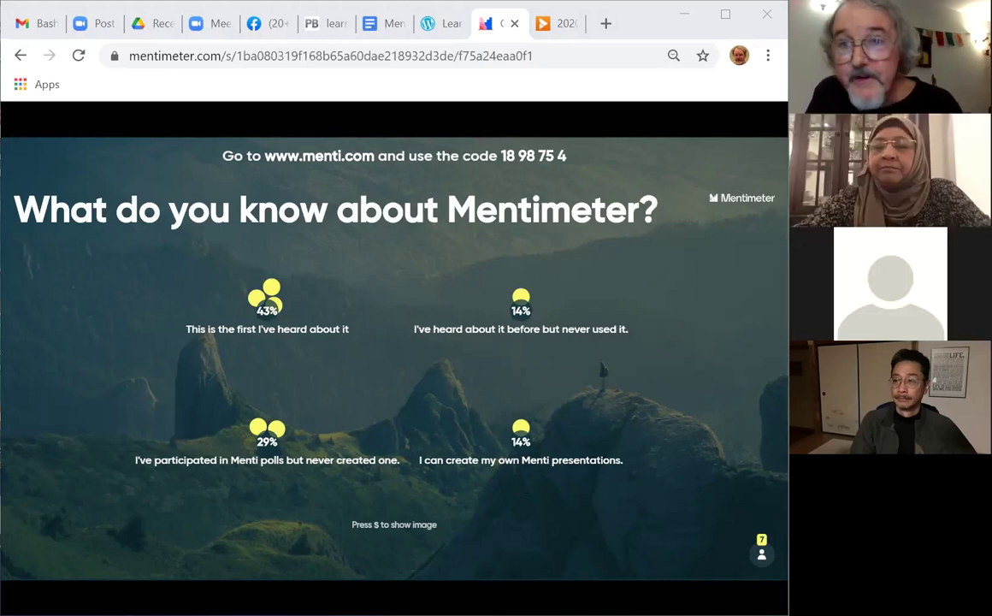
{"action": "mouse_move", "coordinate": [409, 538]}
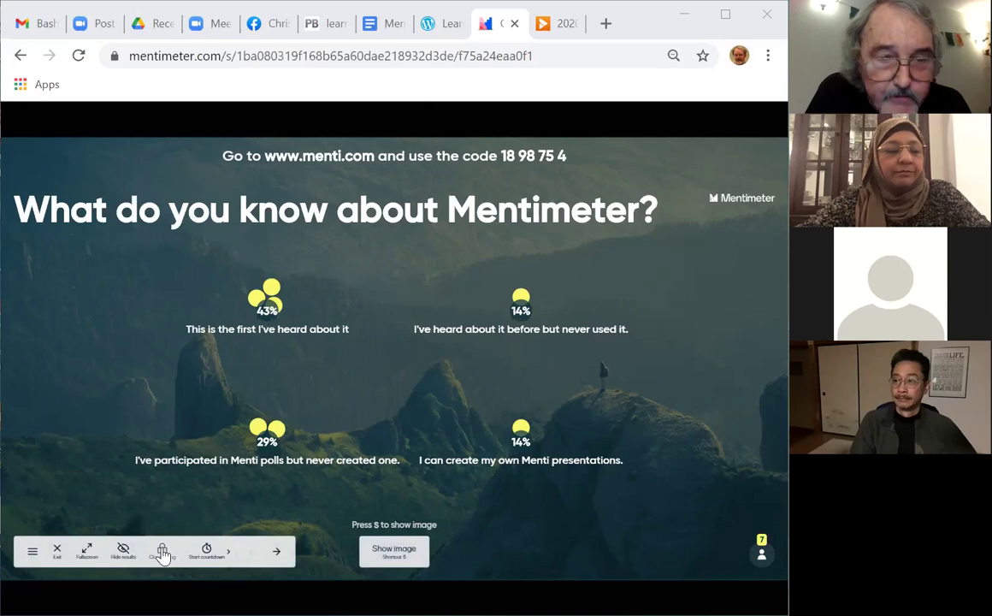
{"action": "left_click", "coordinate": [162, 551]}
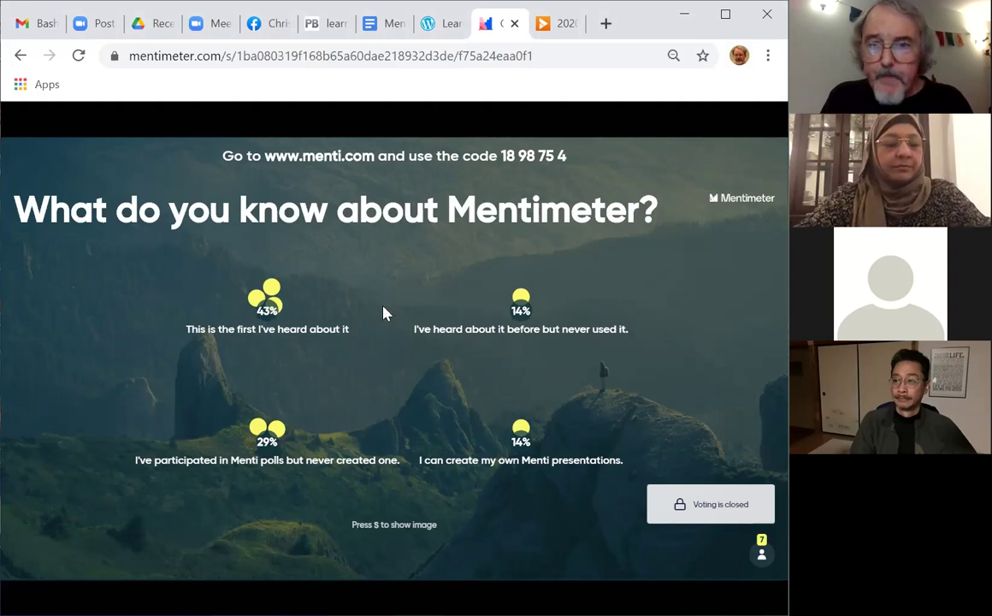
Step: Advance to the quiz competition slide and start the countdown for its question
{"action": "mouse_move", "coordinate": [390, 545]}
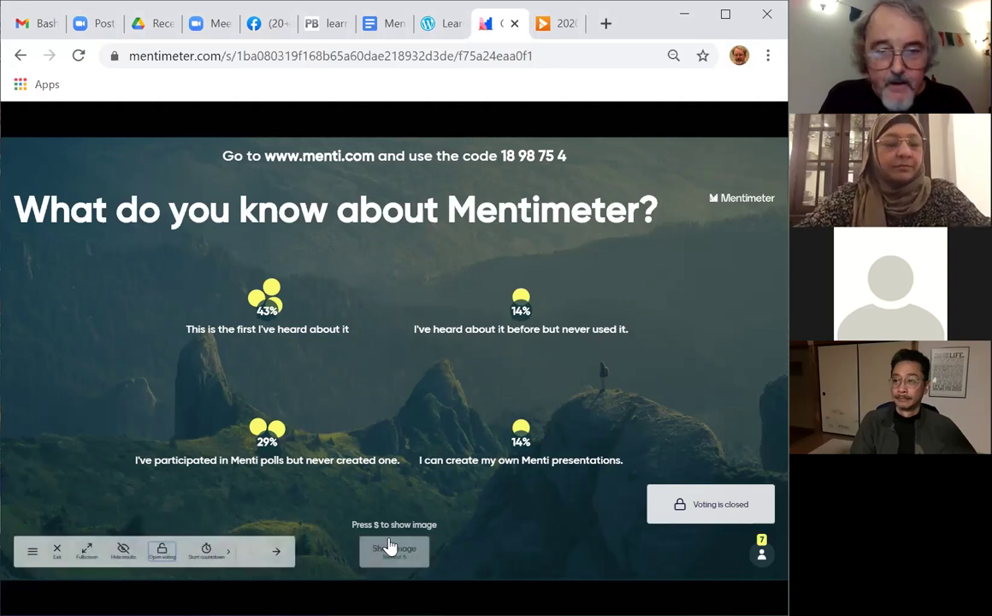
{"action": "left_click", "coordinate": [280, 555]}
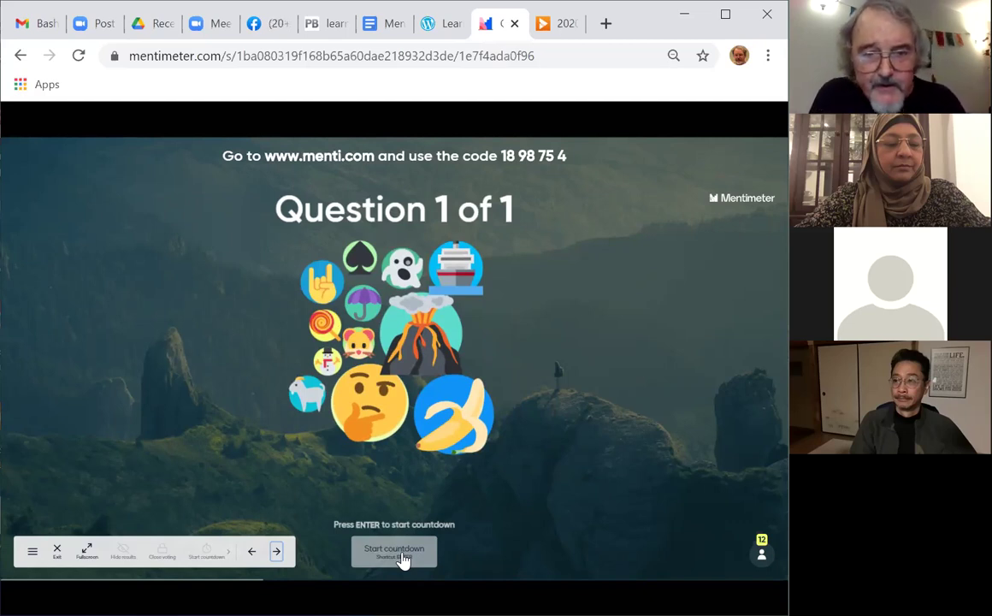
{"action": "left_click", "coordinate": [402, 554]}
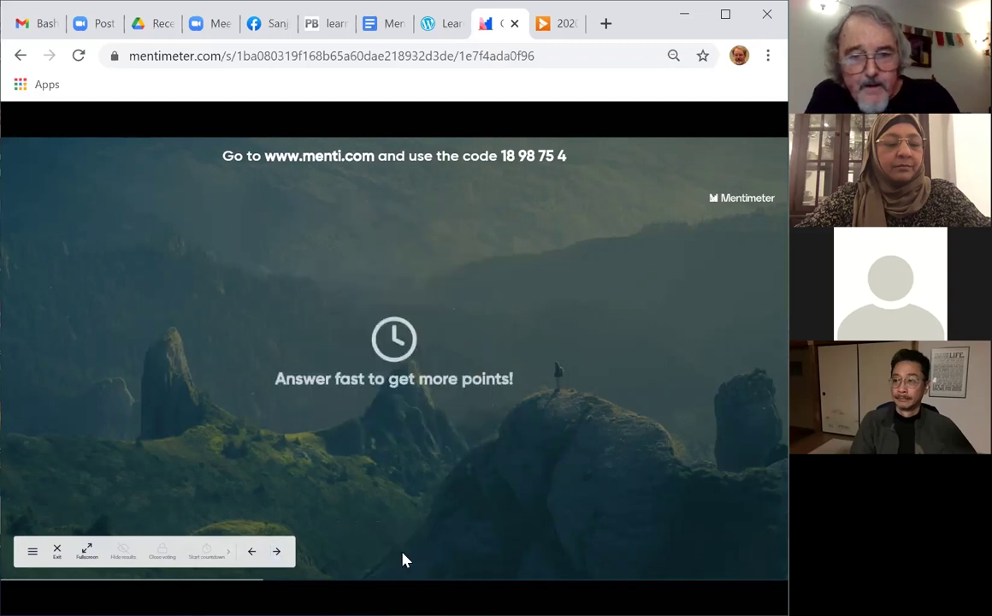